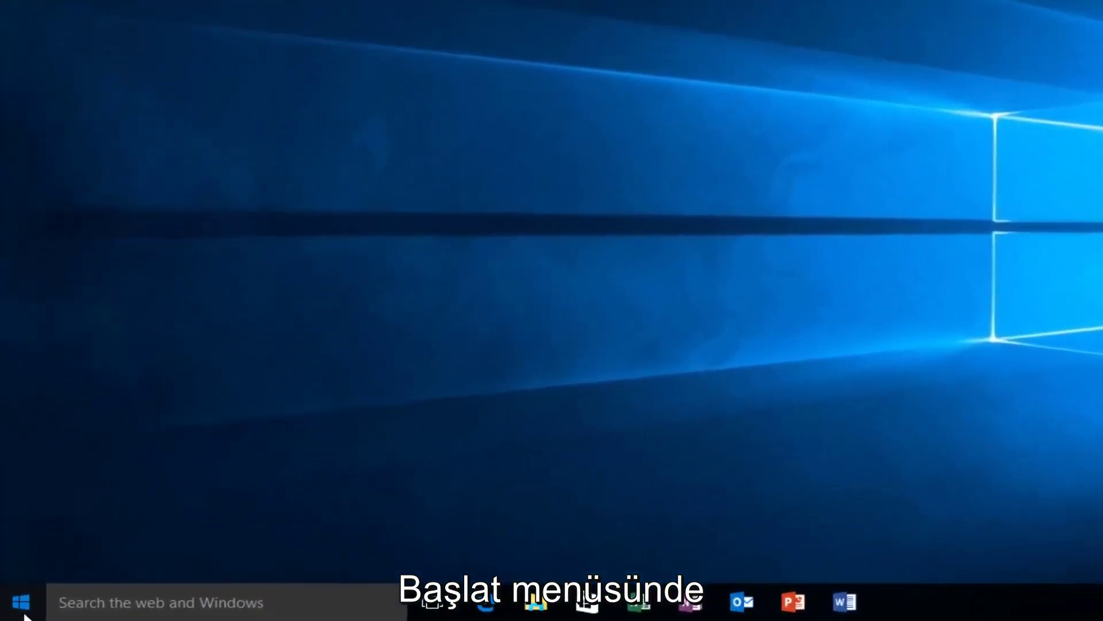
- Search for regedit from Start and launch it as administrator, approving the UAC prompt
{"action": "left_click", "coordinate": [19, 611]}
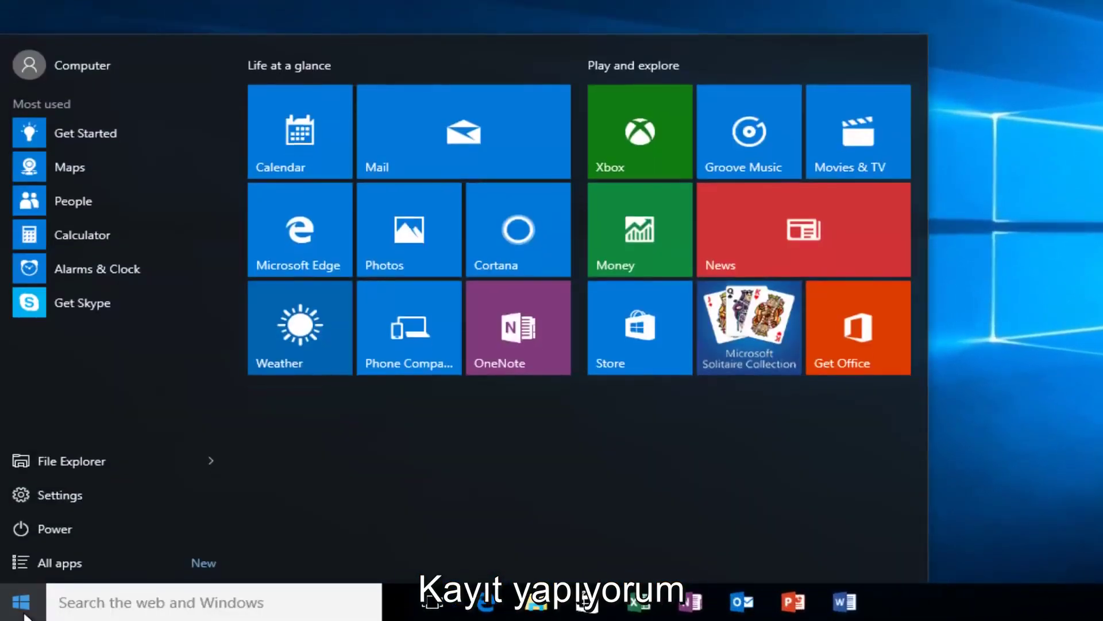
{"action": "type", "text": "regedit"}
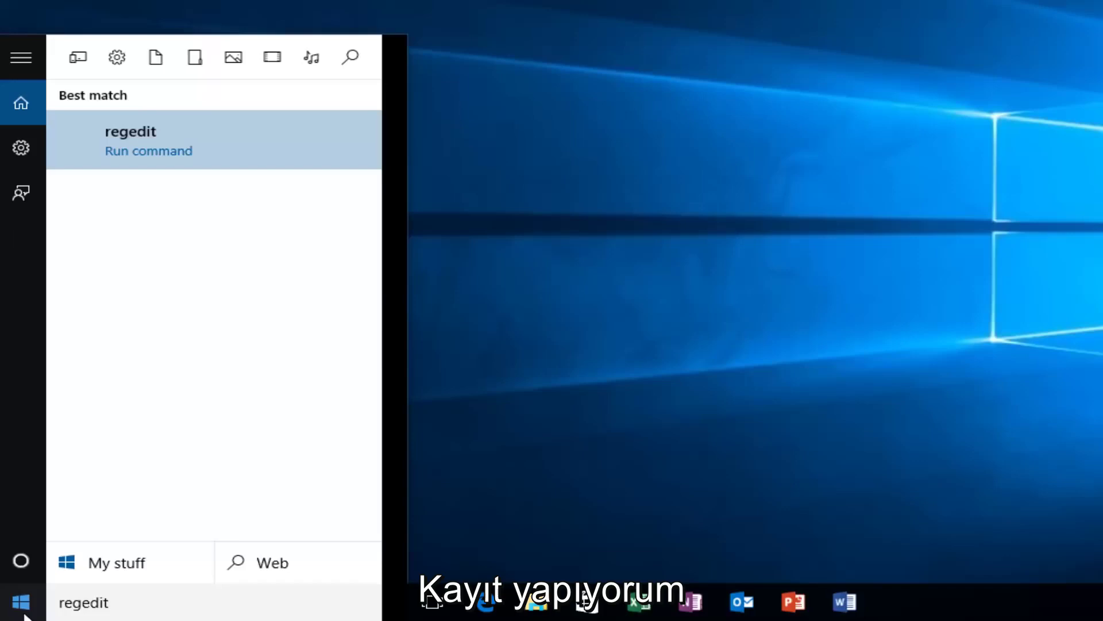
{"action": "right_click", "coordinate": [166, 138]}
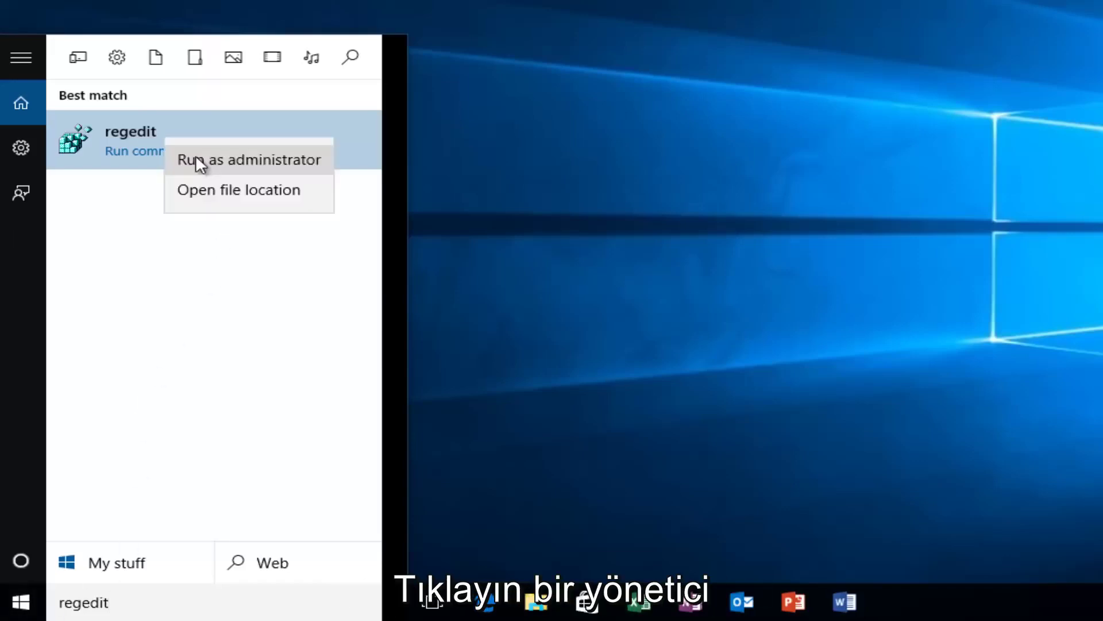
{"action": "left_click", "coordinate": [196, 157]}
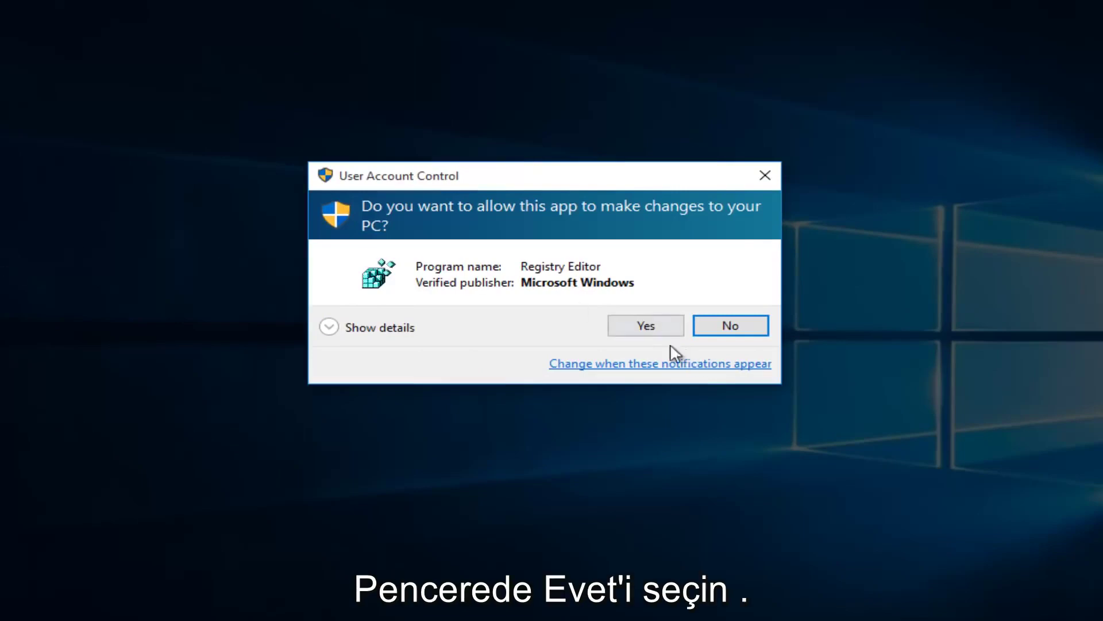
{"action": "left_click", "coordinate": [639, 323]}
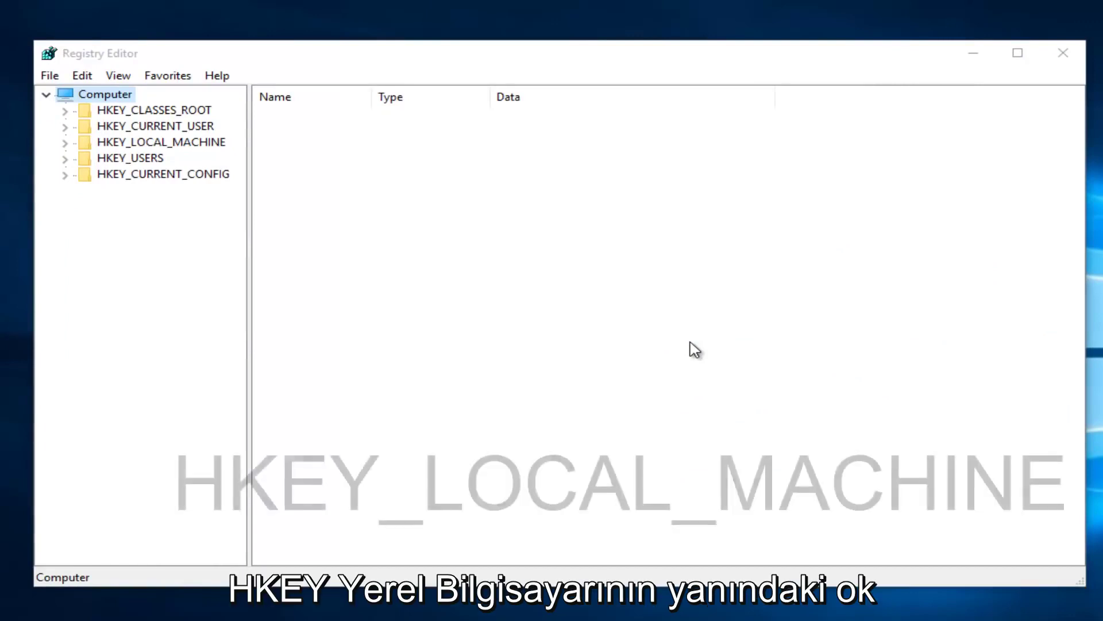
- Navigate HKEY_LOCAL_MACHINE\SYSTEM\ControlSet001\Services and select the Ndu key
{"action": "left_click", "coordinate": [65, 143]}
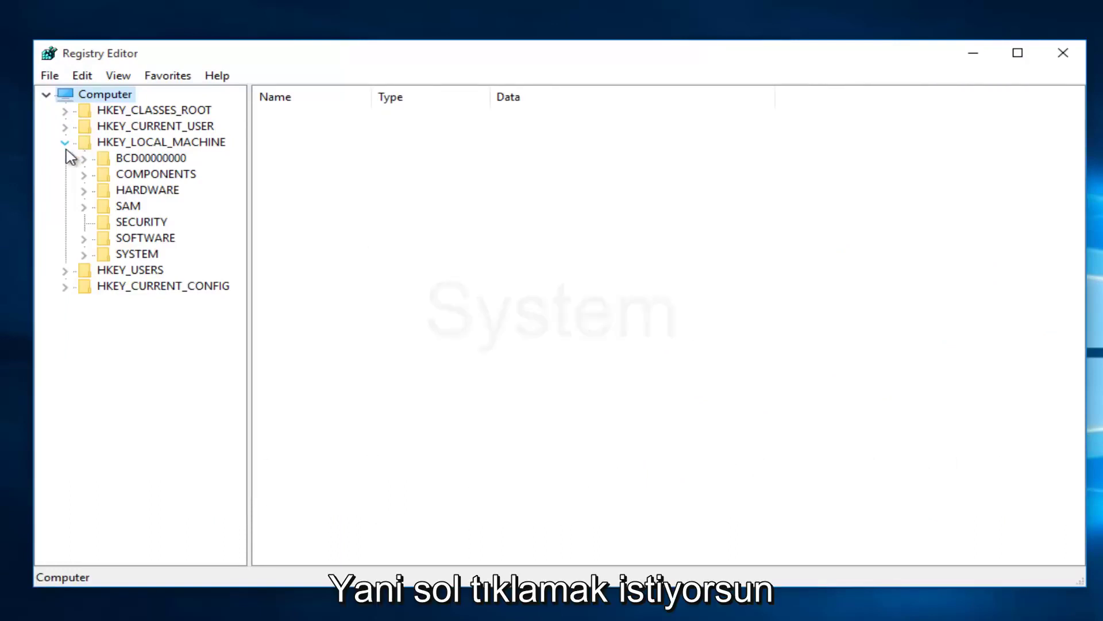
{"action": "left_click", "coordinate": [84, 254]}
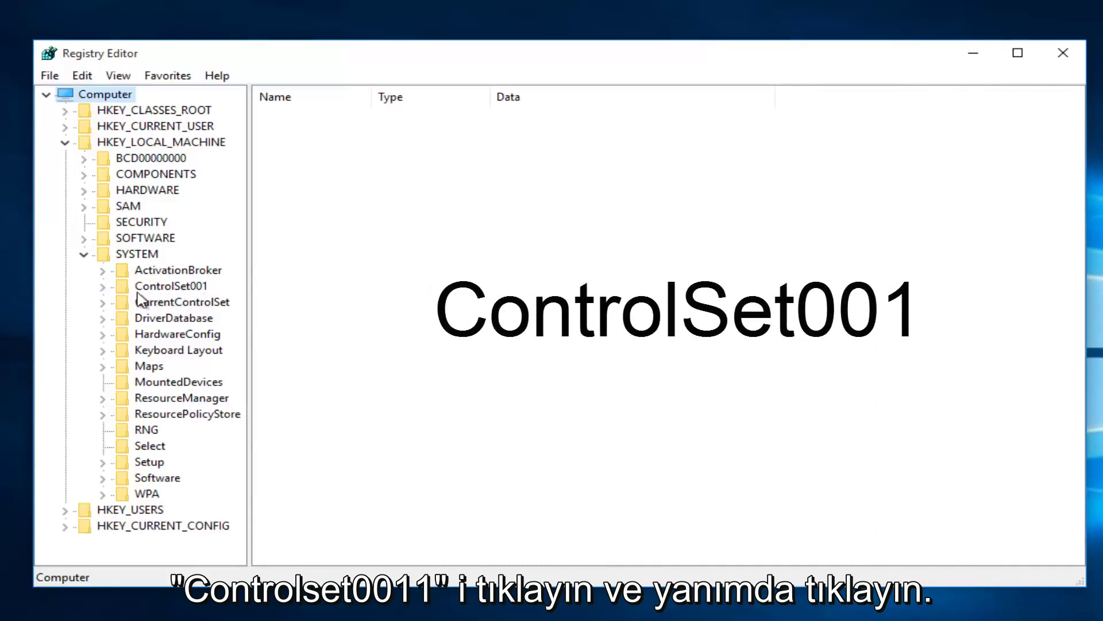
{"action": "left_click", "coordinate": [103, 287]}
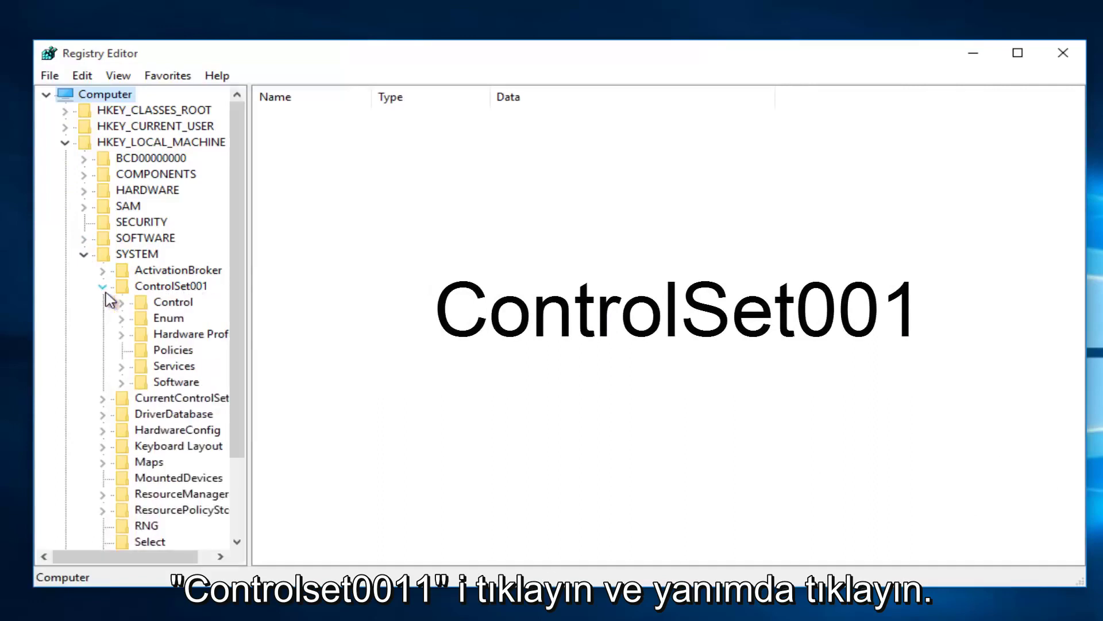
{"action": "left_click_drag", "start_coordinate": [250, 95], "coordinate": [404, 104]}
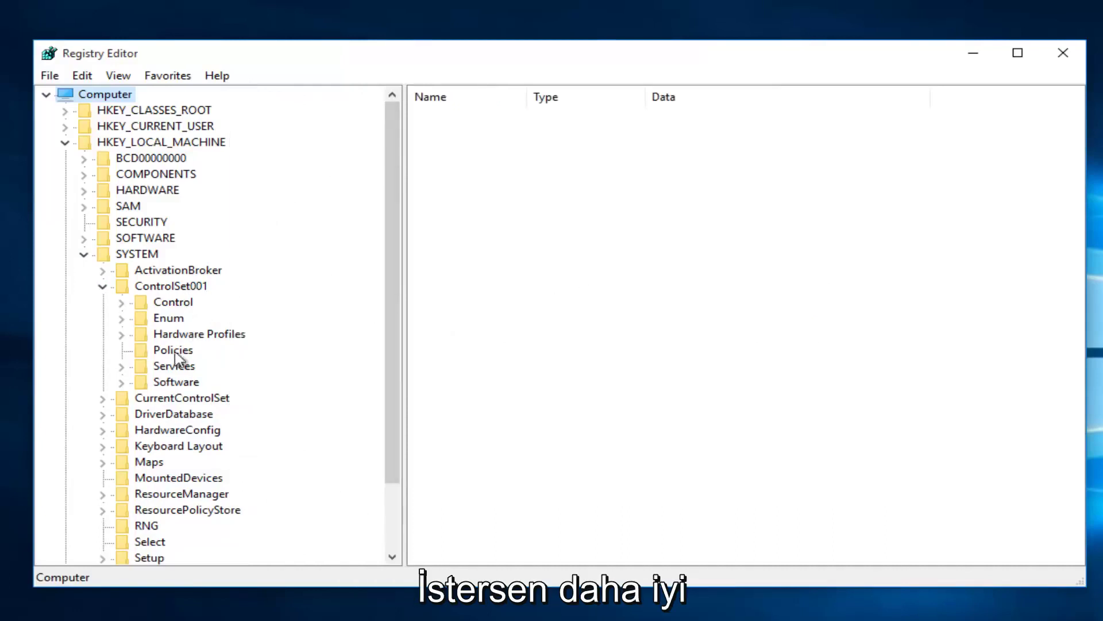
{"action": "left_click", "coordinate": [121, 370]}
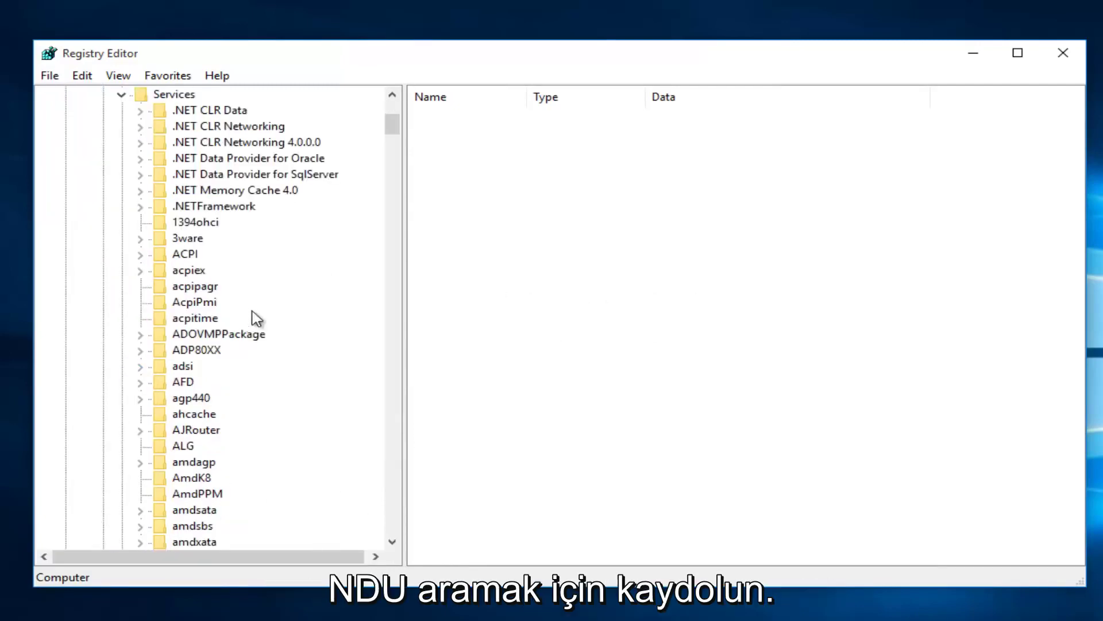
{"action": "left_click_drag", "start_coordinate": [393, 123], "coordinate": [368, 310]}
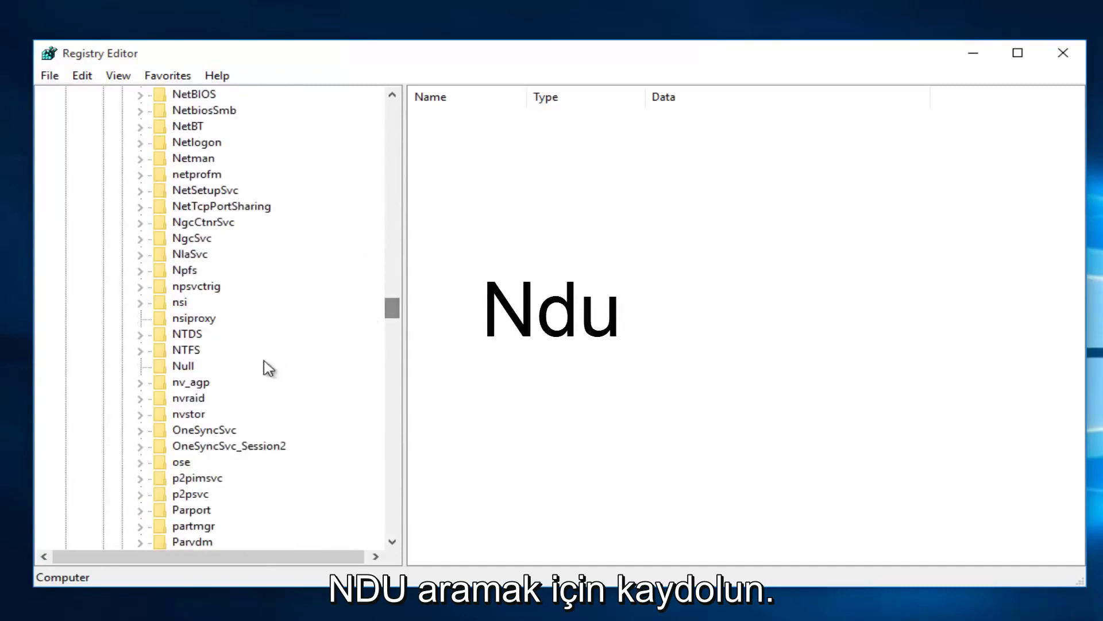
{"action": "scroll", "coordinate": [198, 262], "scroll_direction": "up", "scroll_amount": 3}
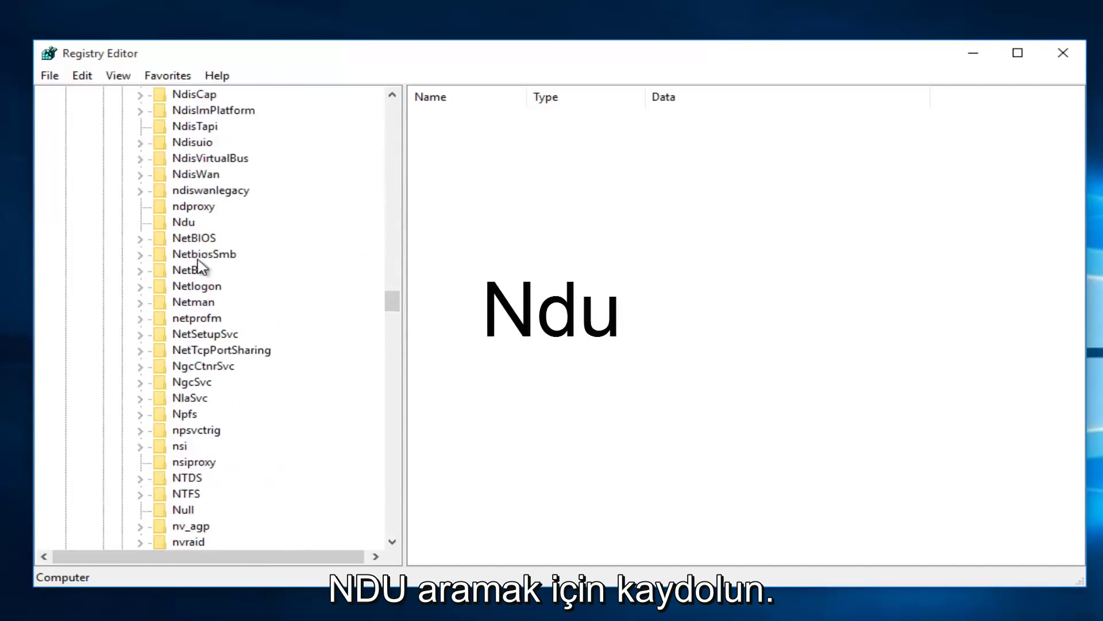
{"action": "scroll", "coordinate": [199, 266], "scroll_direction": "up", "scroll_amount": 2}
{"action": "scroll", "coordinate": [199, 266], "scroll_direction": "up", "scroll_amount": 1}
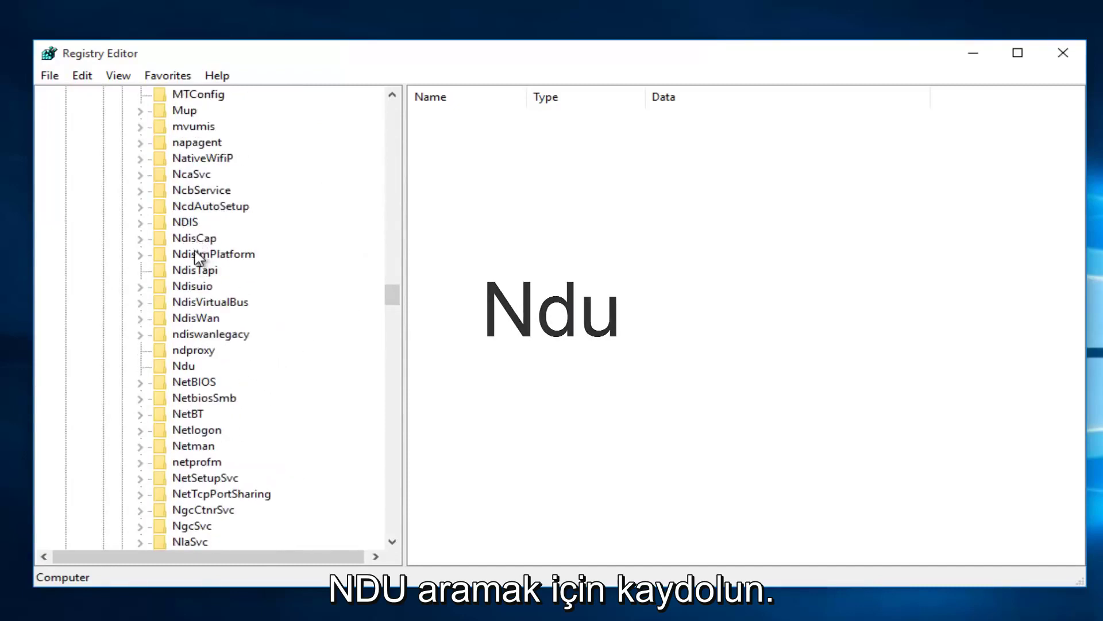
{"action": "left_click", "coordinate": [185, 366]}
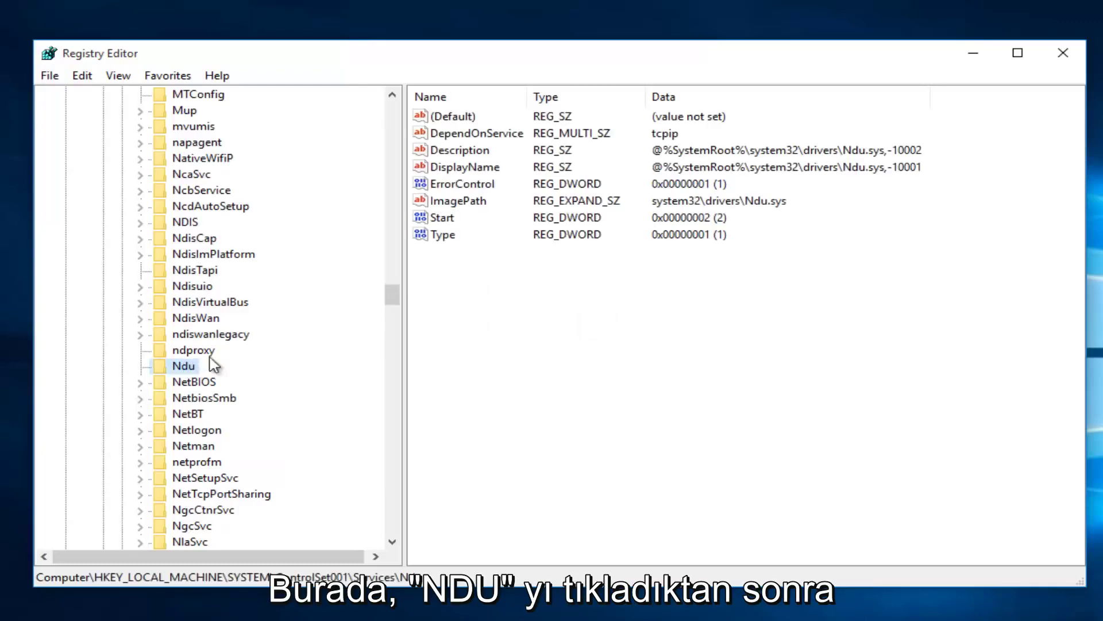
- Edit Ndu's Start DWORD, replacing value data 2 with 4
{"action": "right_click", "coordinate": [444, 219]}
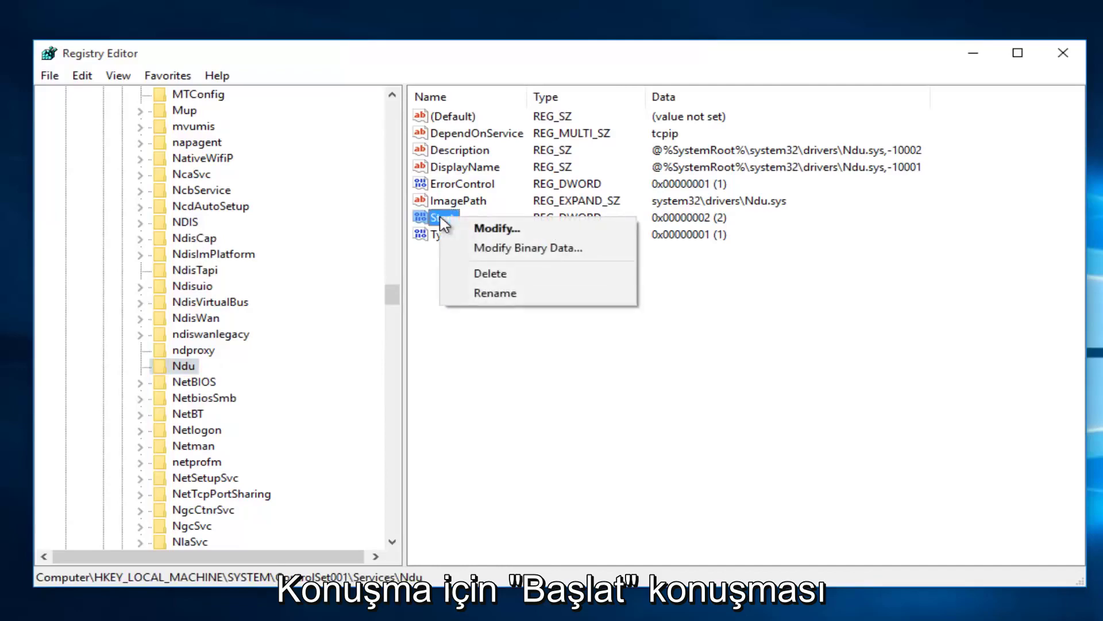
{"action": "left_click", "coordinate": [486, 228]}
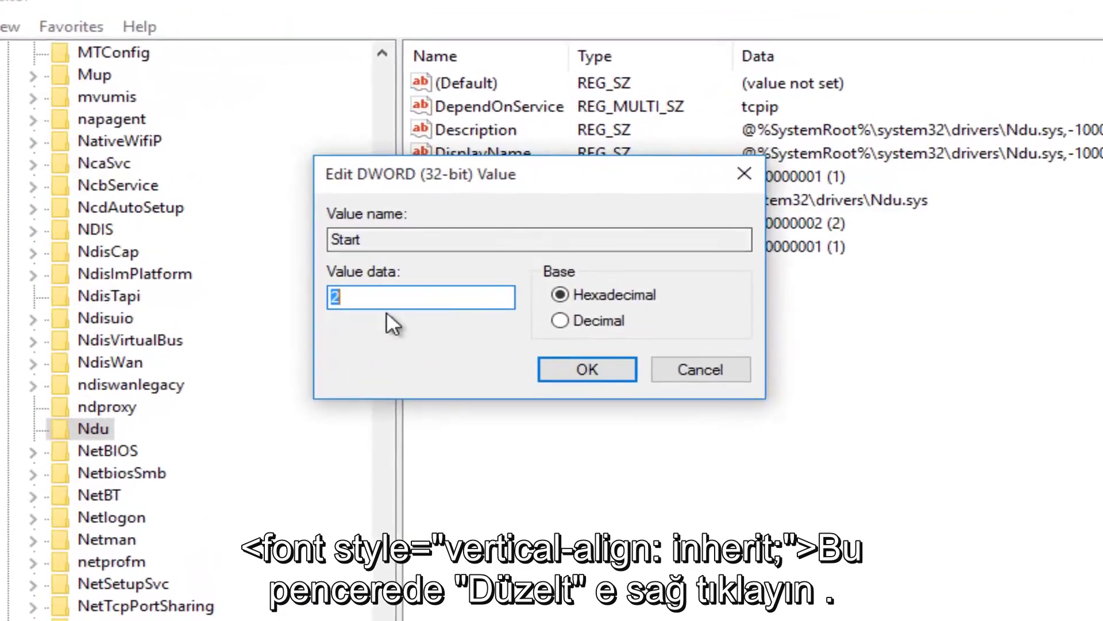
{"action": "left_click", "coordinate": [360, 303]}
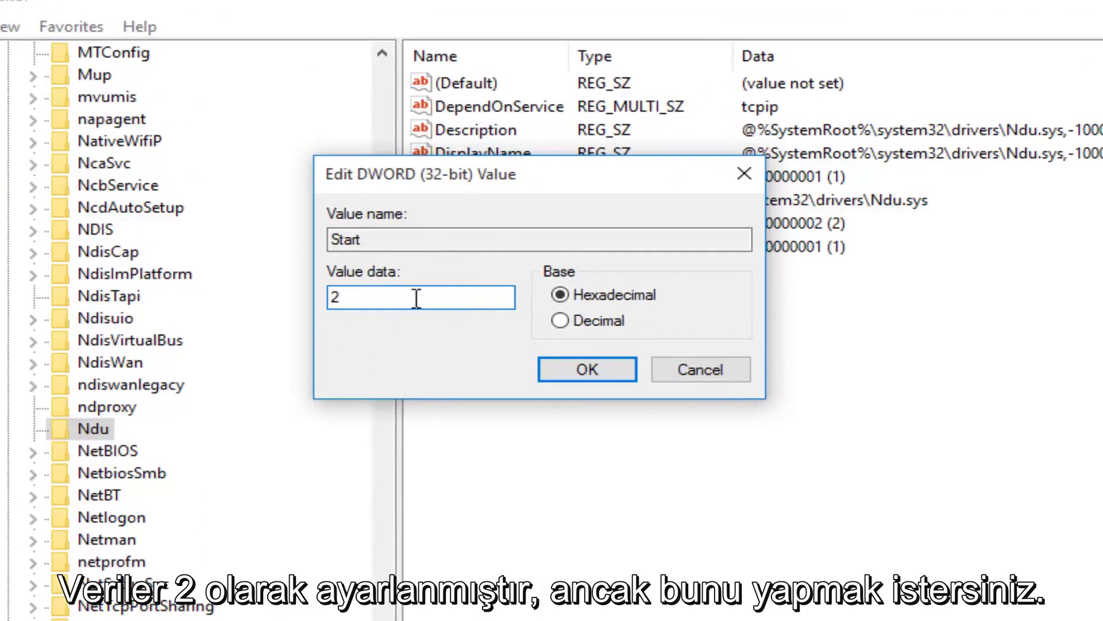
{"action": "double_click", "coordinate": [338, 297]}
{"action": "type", "text": "4"}
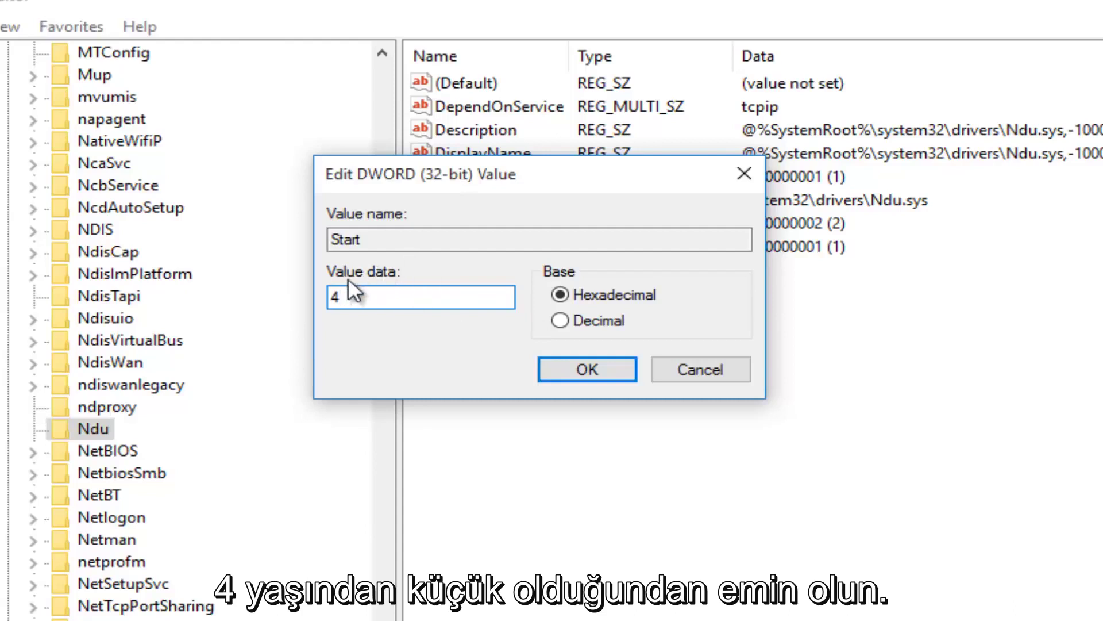
{"action": "left_click", "coordinate": [587, 370]}
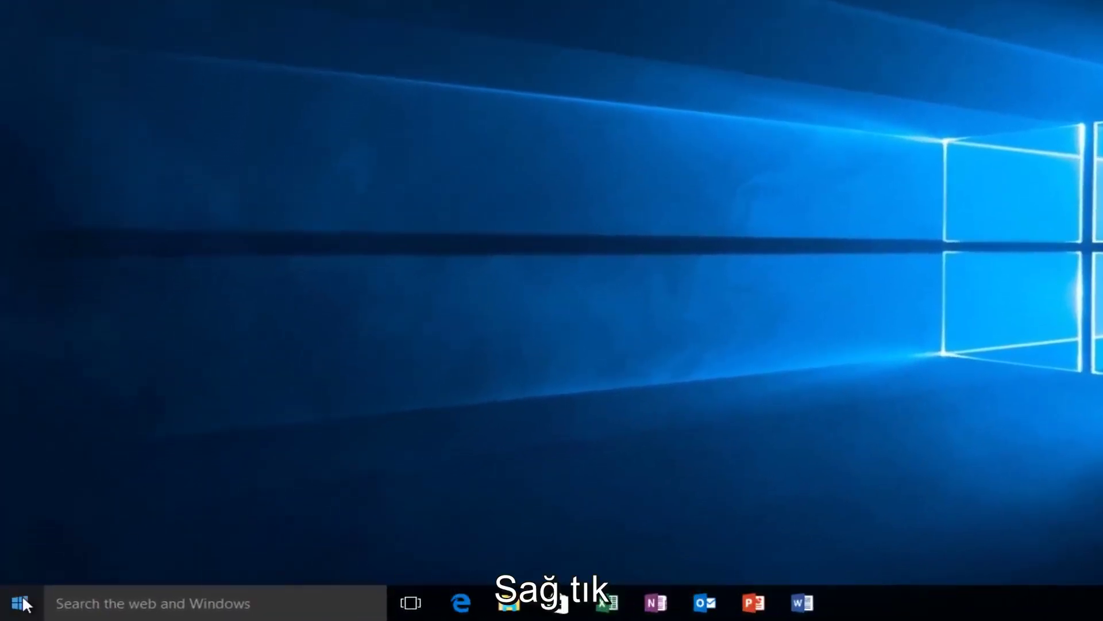
- Run services.msc from the Run dialog to open the Services console
{"action": "right_click", "coordinate": [23, 603]}
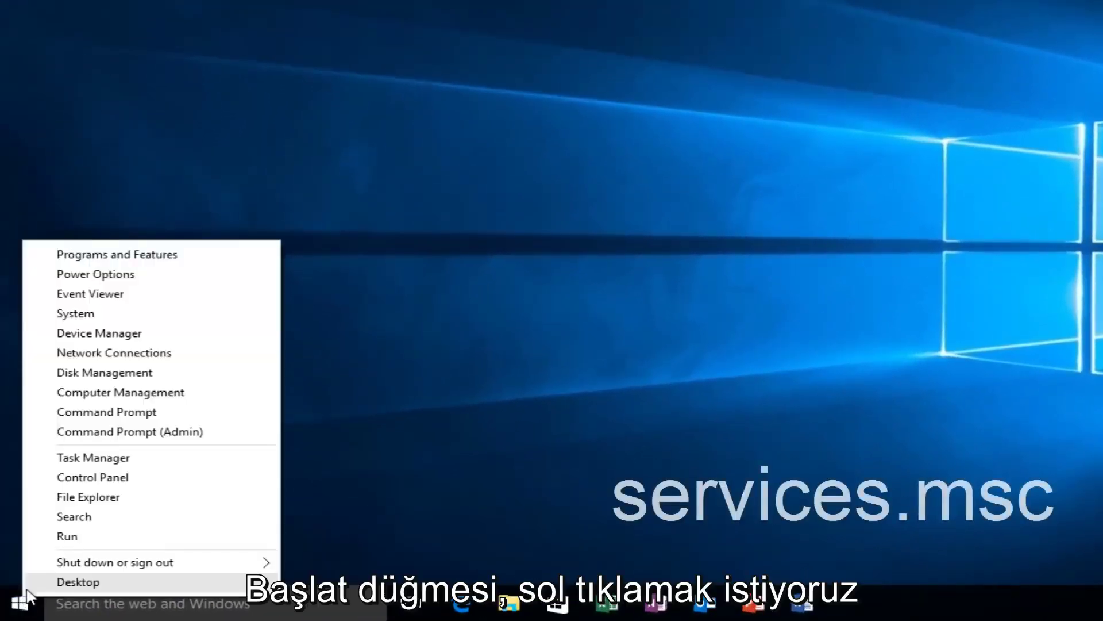
{"action": "left_click", "coordinate": [63, 537]}
{"action": "type", "text": "se"}
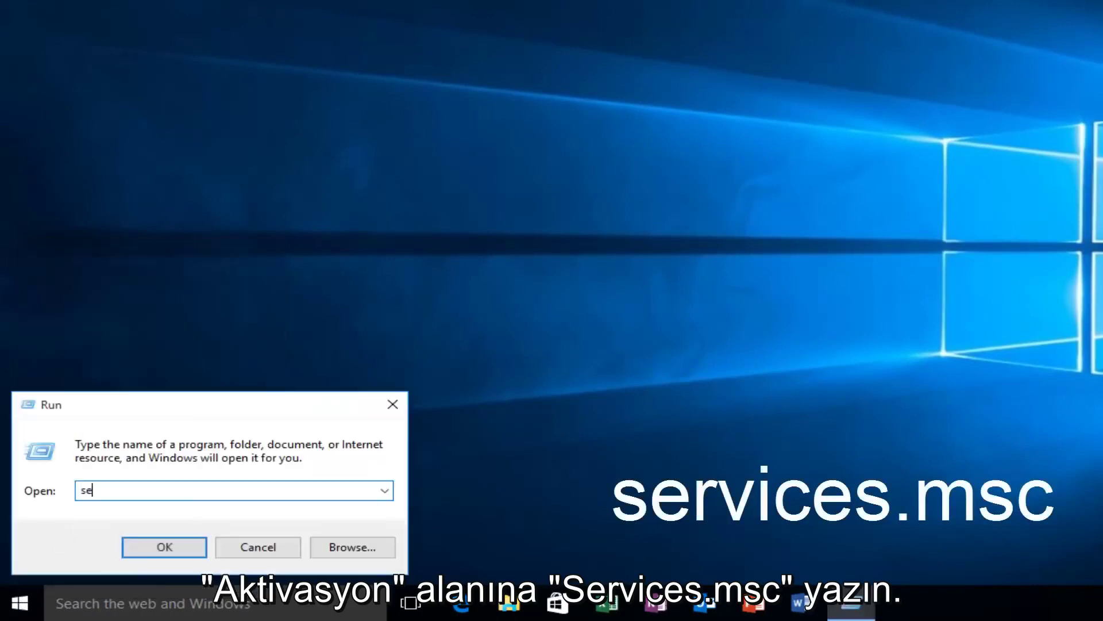
{"action": "type", "text": "rvices."}
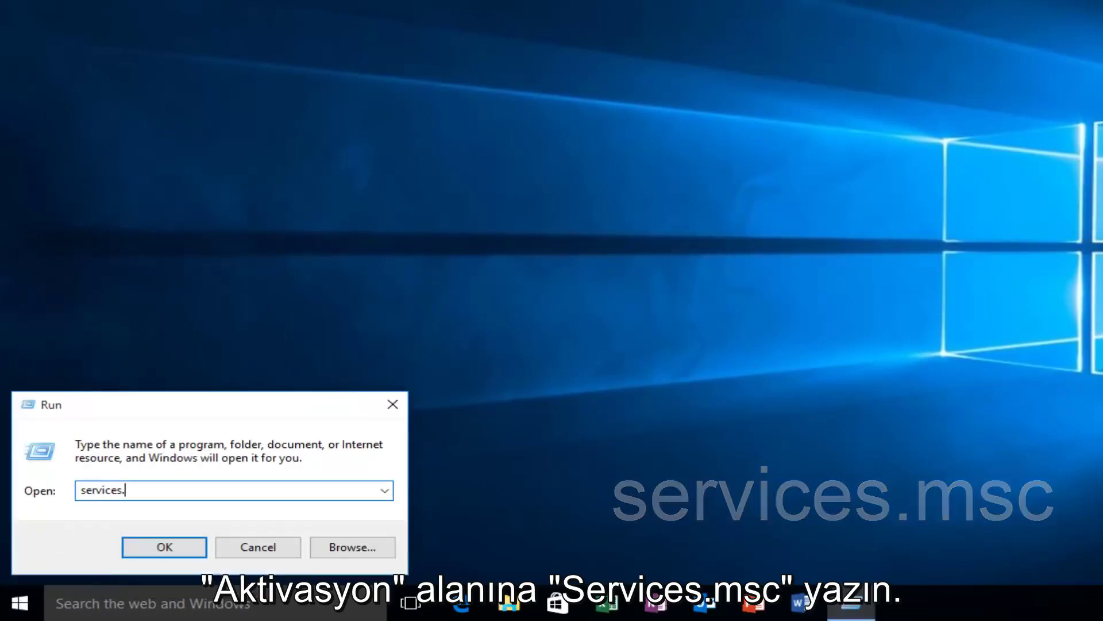
{"action": "type", "text": "m"}
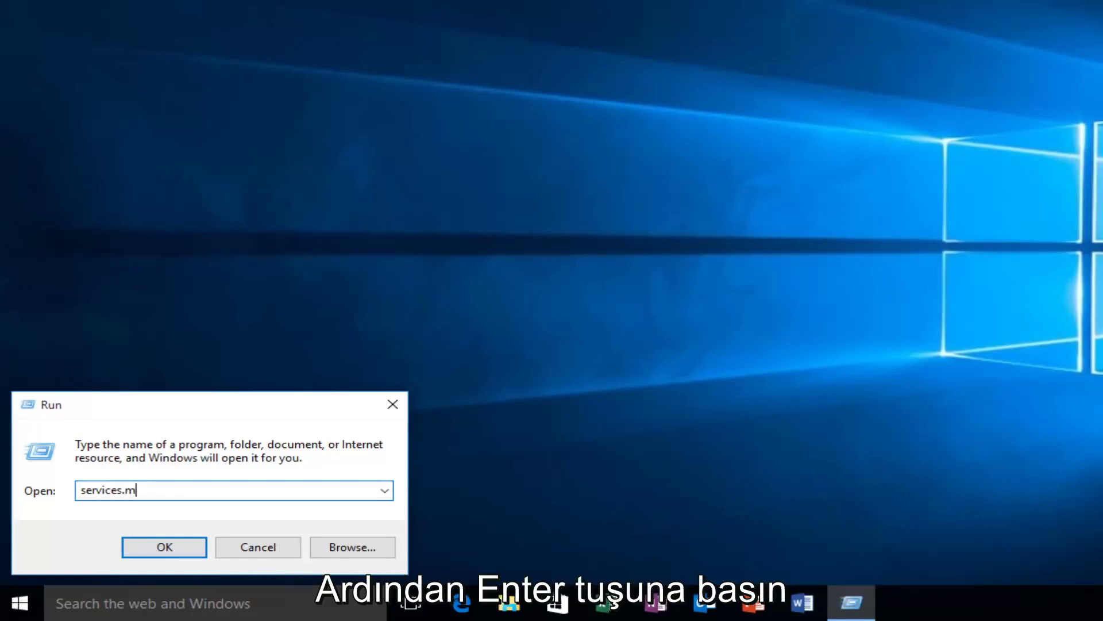
{"action": "type", "text": "sc"}
{"action": "key", "text": "Return"}
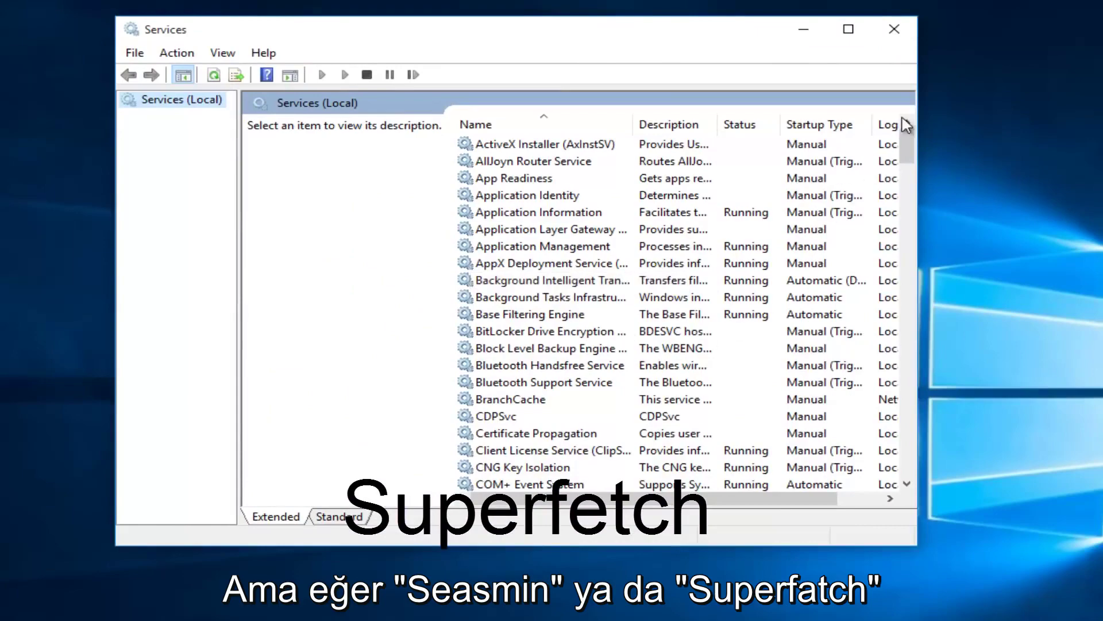
- Find Superfetch in the services list and stop it
{"action": "left_click_drag", "start_coordinate": [908, 201], "coordinate": [907, 357]}
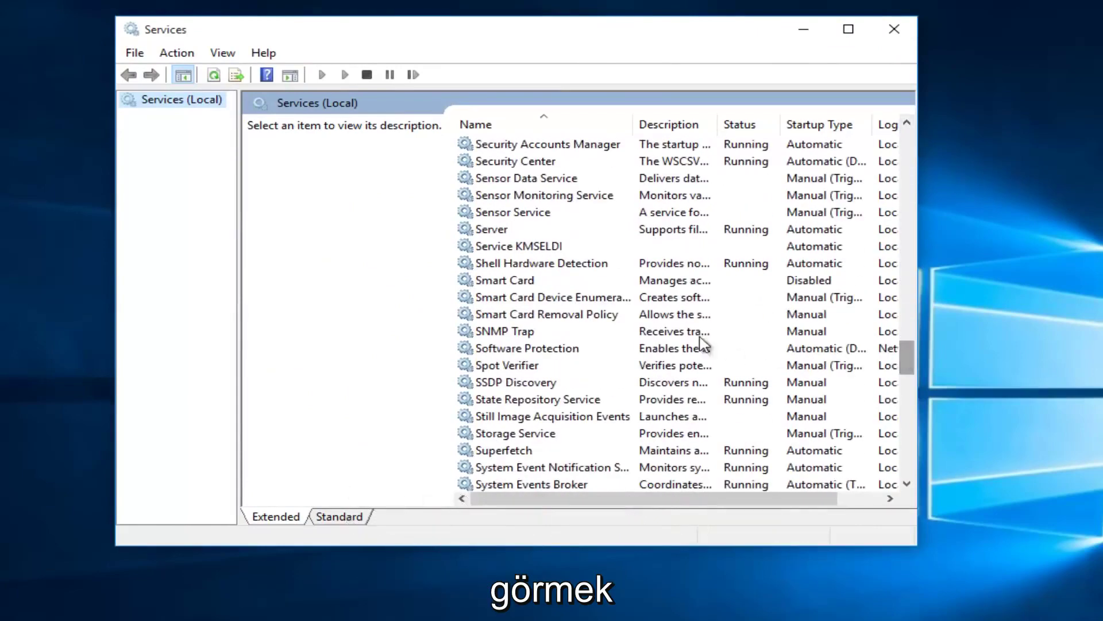
{"action": "scroll", "coordinate": [524, 288], "scroll_direction": "up", "scroll_amount": 2}
{"action": "scroll", "coordinate": [522, 283], "scroll_direction": "up", "scroll_amount": 1}
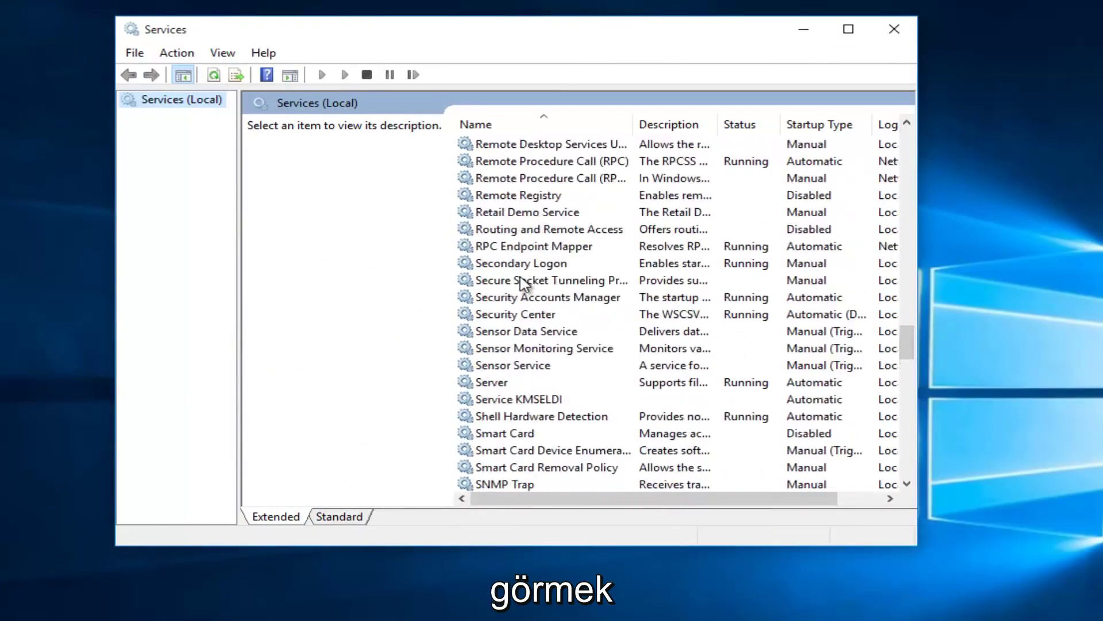
{"action": "scroll", "coordinate": [523, 282], "scroll_direction": "down", "scroll_amount": 3}
{"action": "scroll", "coordinate": [520, 293], "scroll_direction": "down", "scroll_amount": 1}
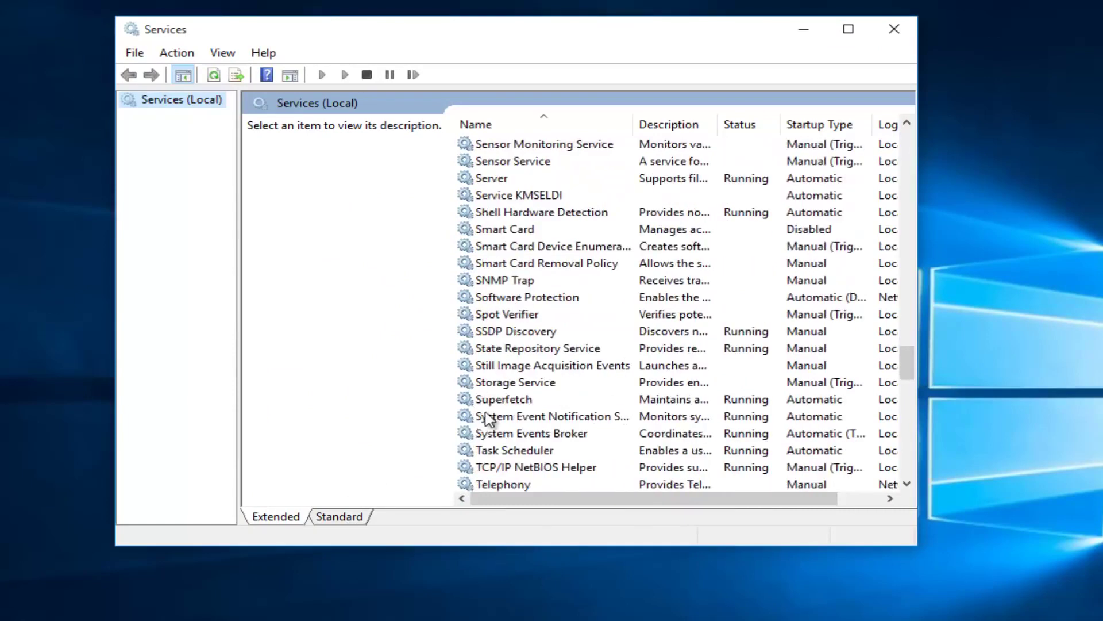
{"action": "left_click", "coordinate": [507, 401]}
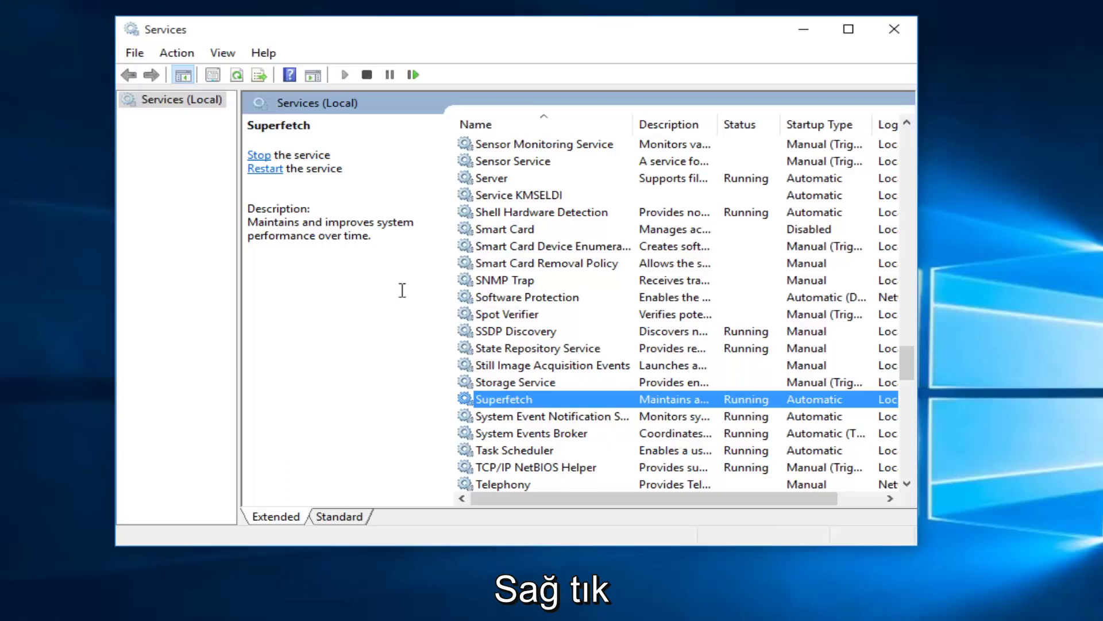
{"action": "right_click", "coordinate": [506, 404]}
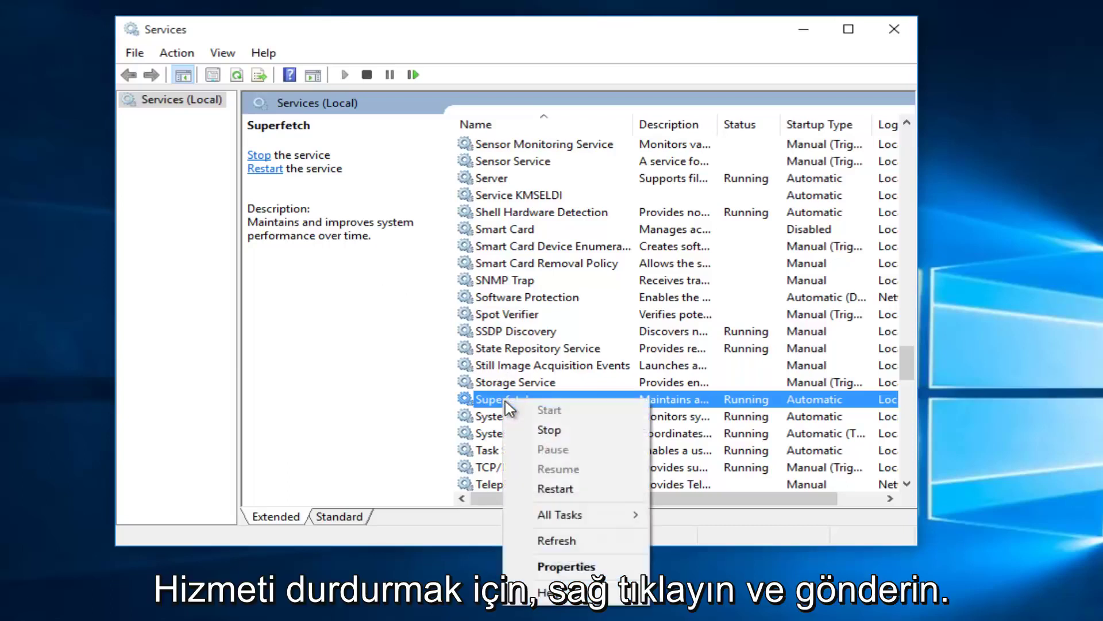
{"action": "left_click", "coordinate": [549, 430]}
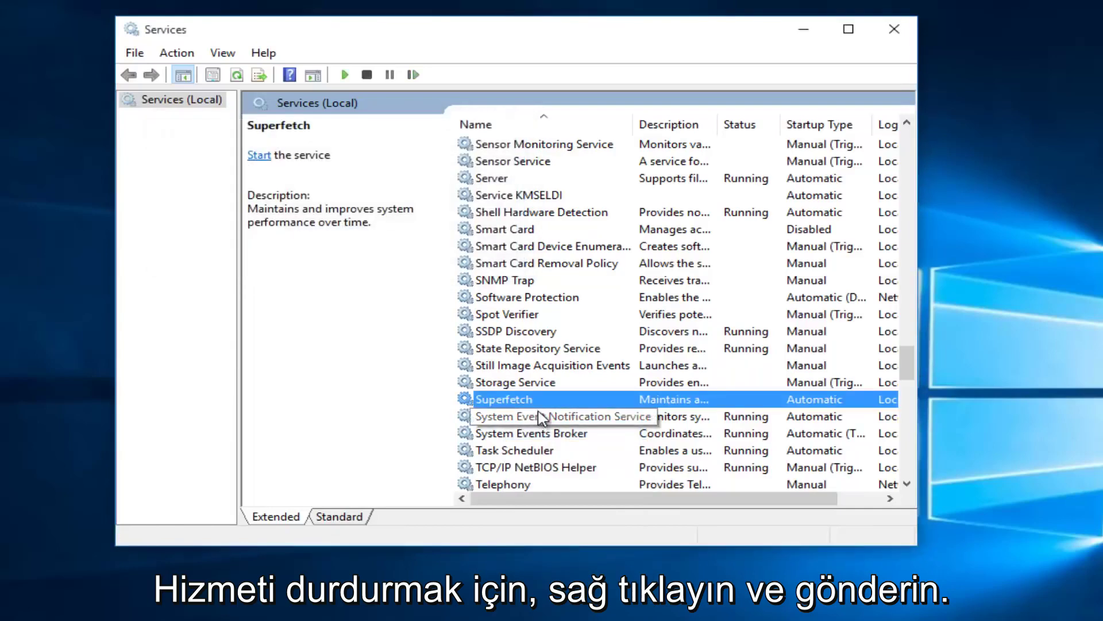
- Set Superfetch's startup type to Disabled in its properties and apply
{"action": "double_click", "coordinate": [504, 402]}
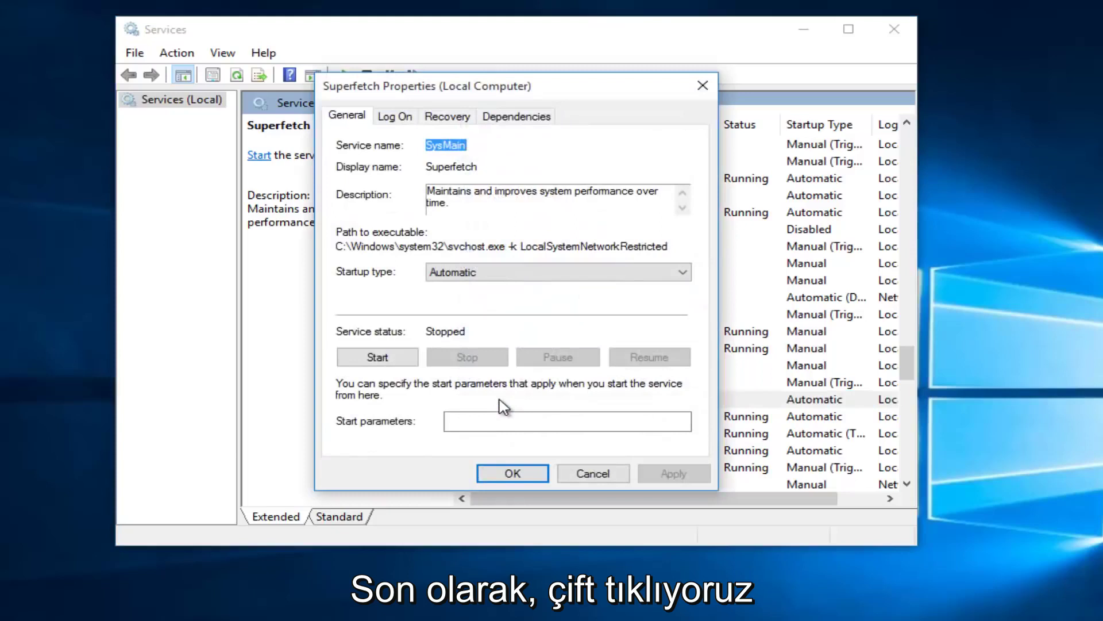
{"action": "left_click", "coordinate": [688, 278]}
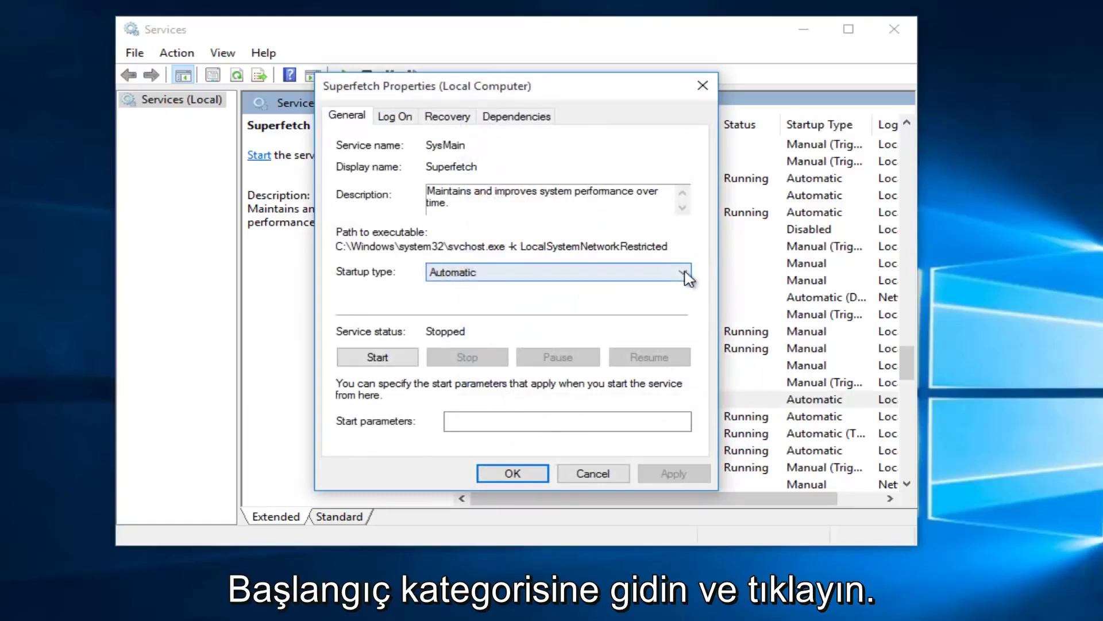
{"action": "left_click", "coordinate": [489, 277]}
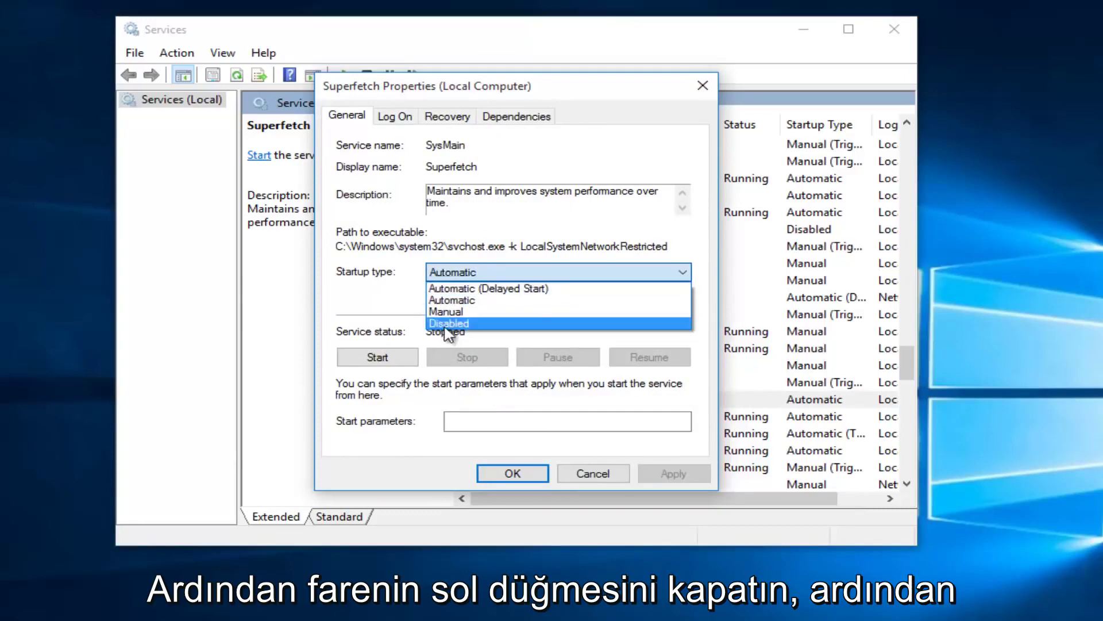
{"action": "left_click", "coordinate": [446, 325]}
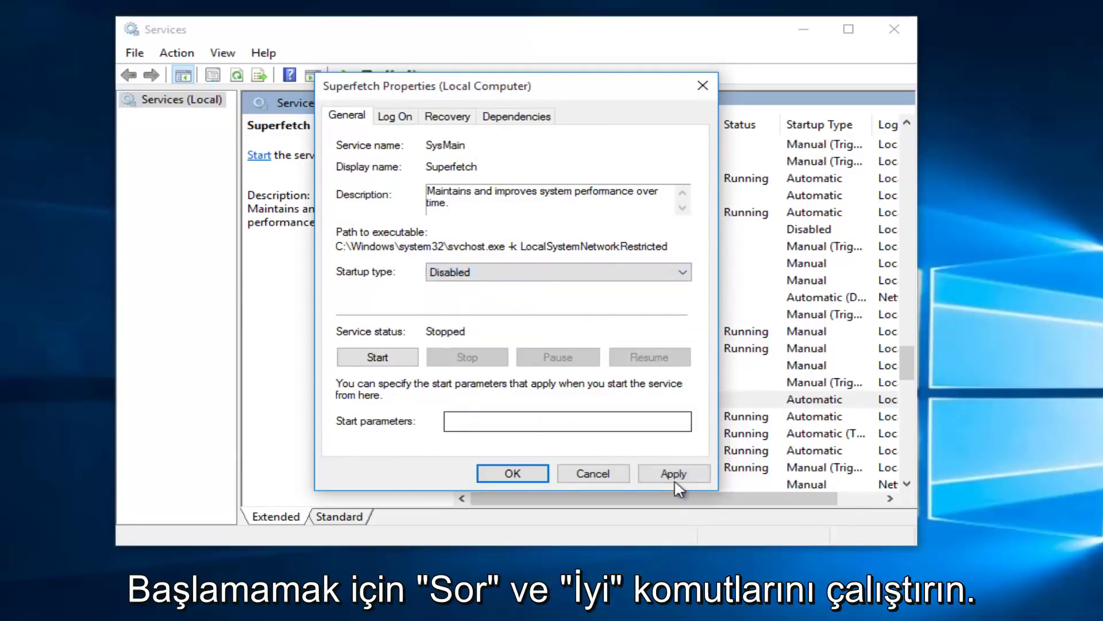
{"action": "left_click", "coordinate": [676, 480]}
{"action": "left_click", "coordinate": [523, 476]}
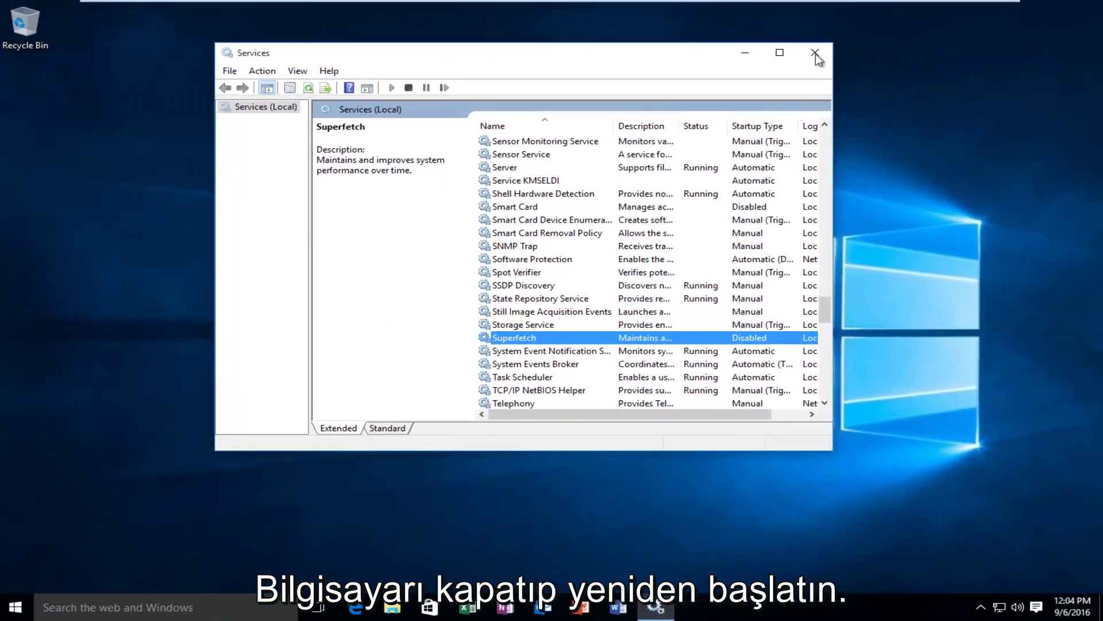
- Close the Services console window
{"action": "left_click", "coordinate": [815, 54]}
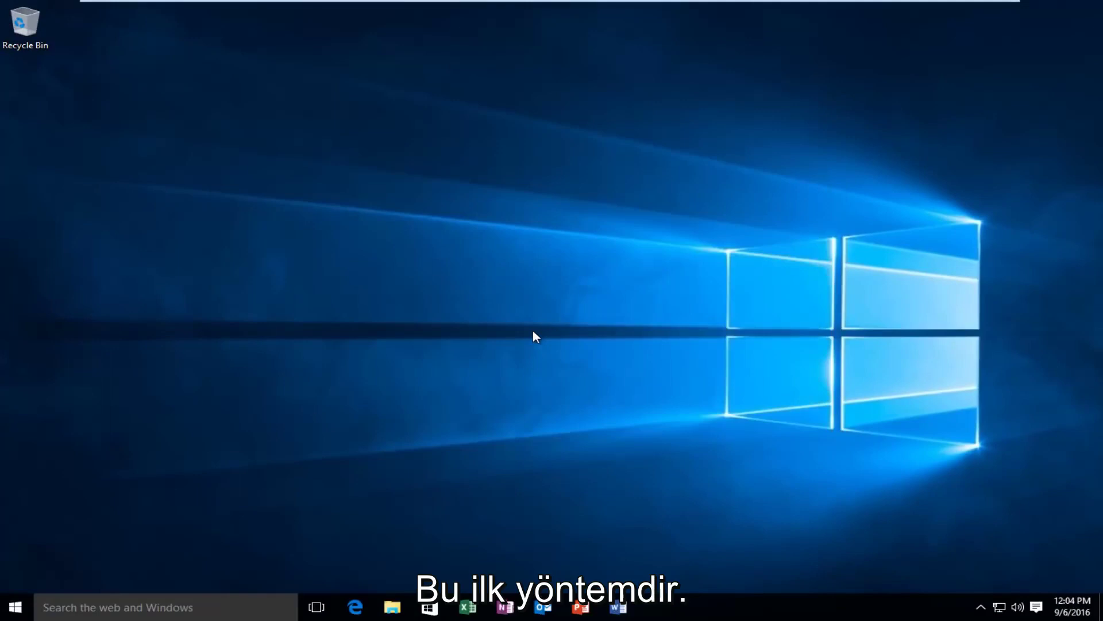